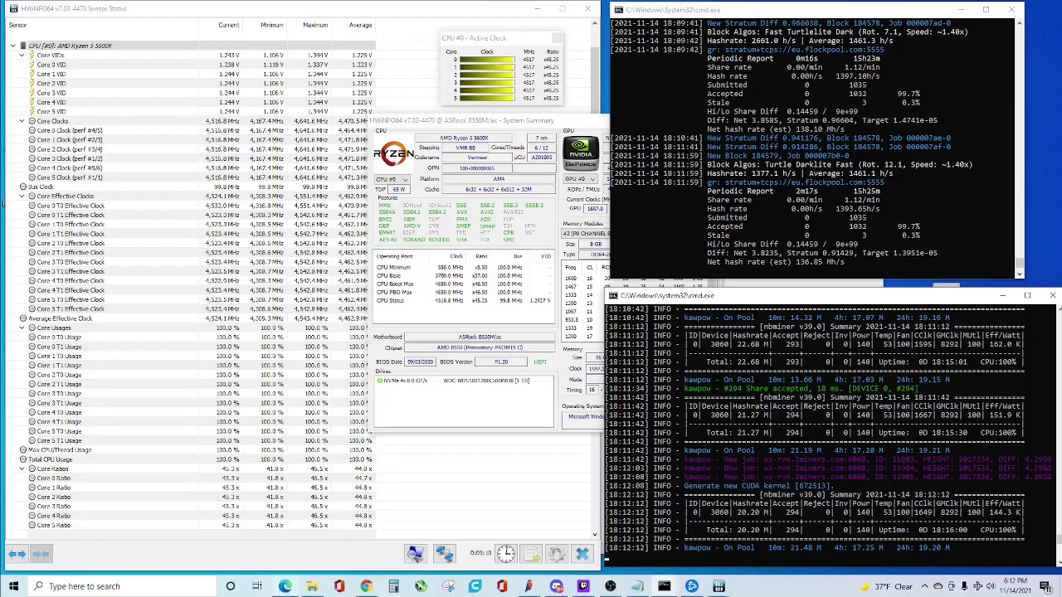
# - Bring Chrome's Flockpool dashboard forward, showing 1 active worker at 1.36 KH/s
pyautogui.click(366, 586)
pyautogui.click(49, 9)
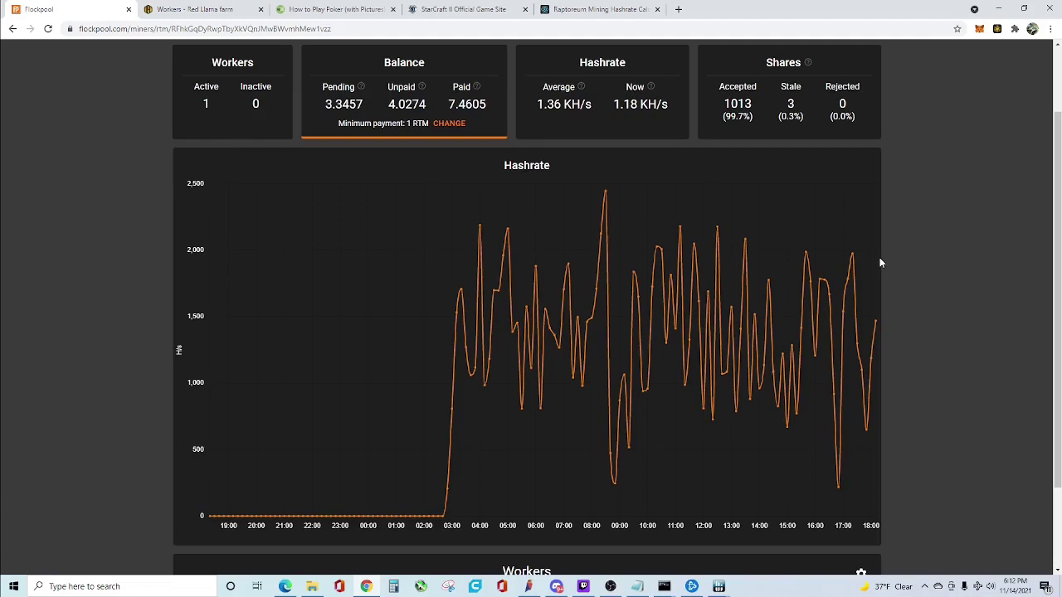
# - Scroll the Flockpool page to the workers table listing one worker at 1.36 KH/s
pyautogui.scroll(-2, 882, 258)
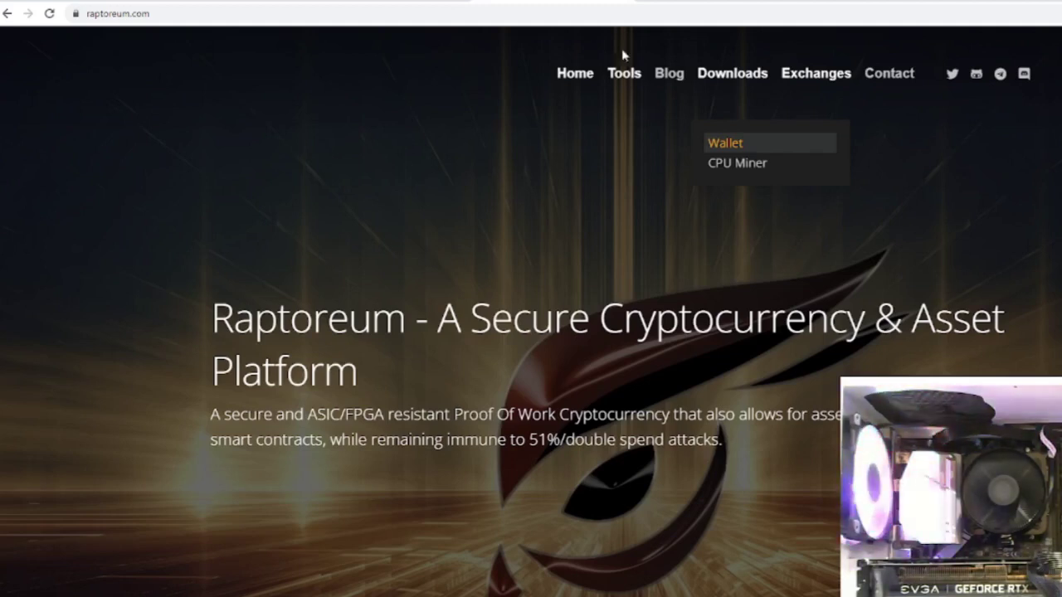
# - Open the Raptoreum 1.2.15.2 wallet release on GitHub from the site's Downloads menu
pyautogui.click(728, 143)
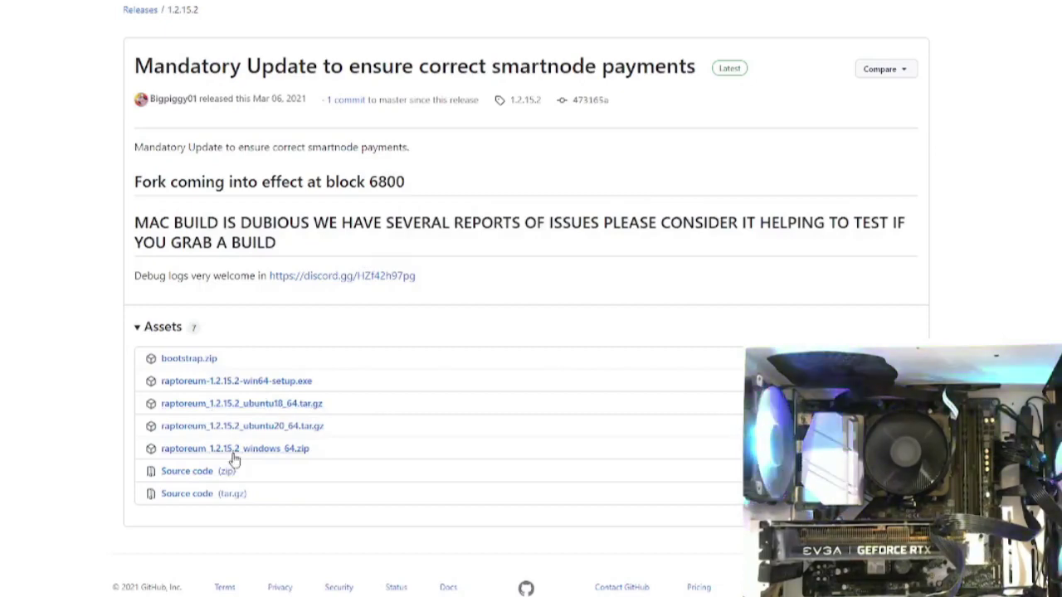
# - Extract the wallet zip with 7-Zip and launch raptoreum-qt.exe from the extracted folder
pyautogui.rightClick(711, 178)
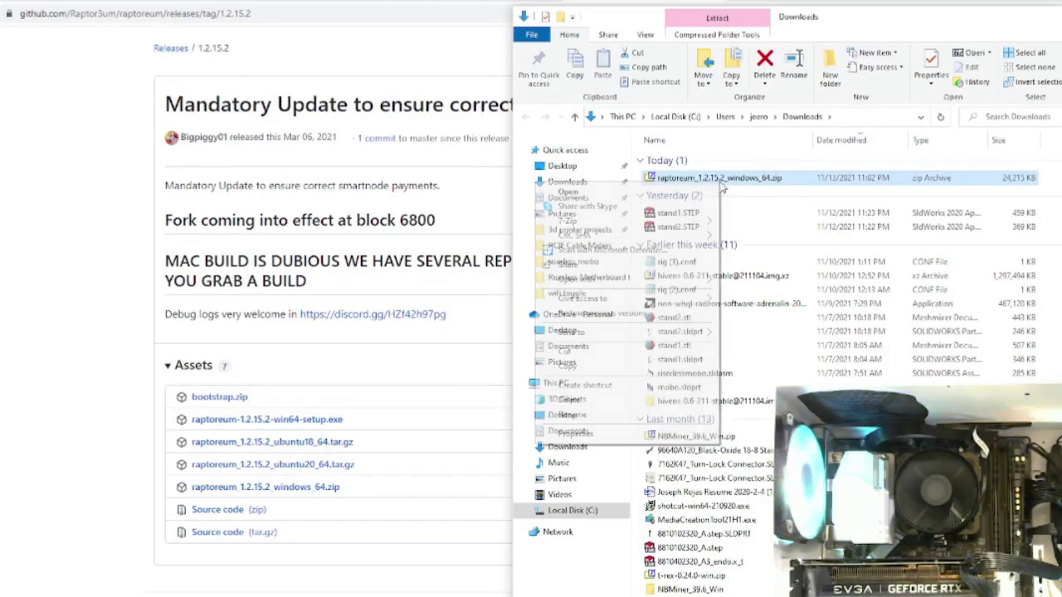
pyautogui.click(865, 243)
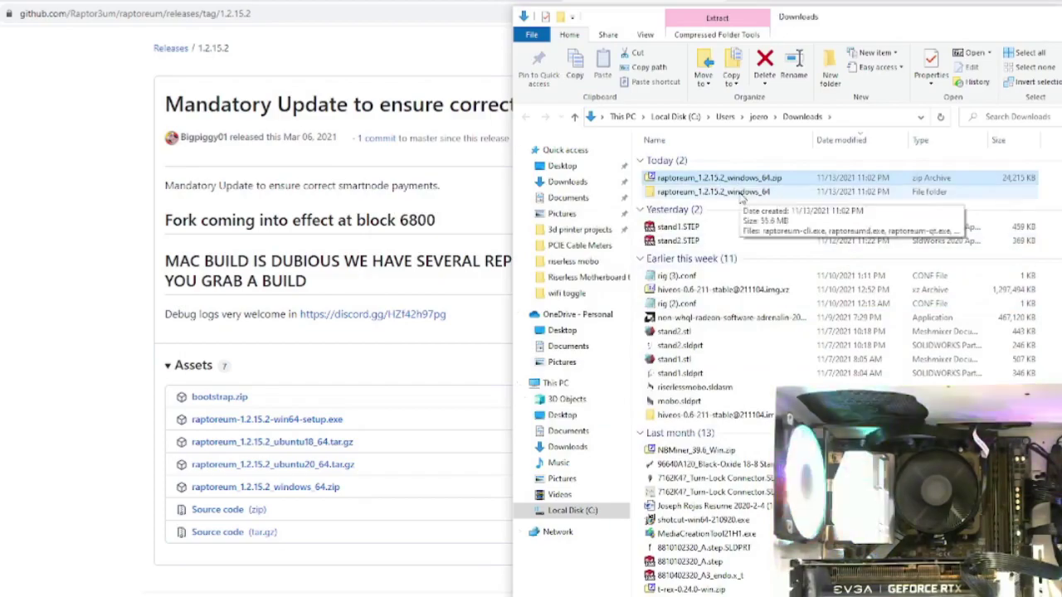
pyautogui.doubleClick(730, 191)
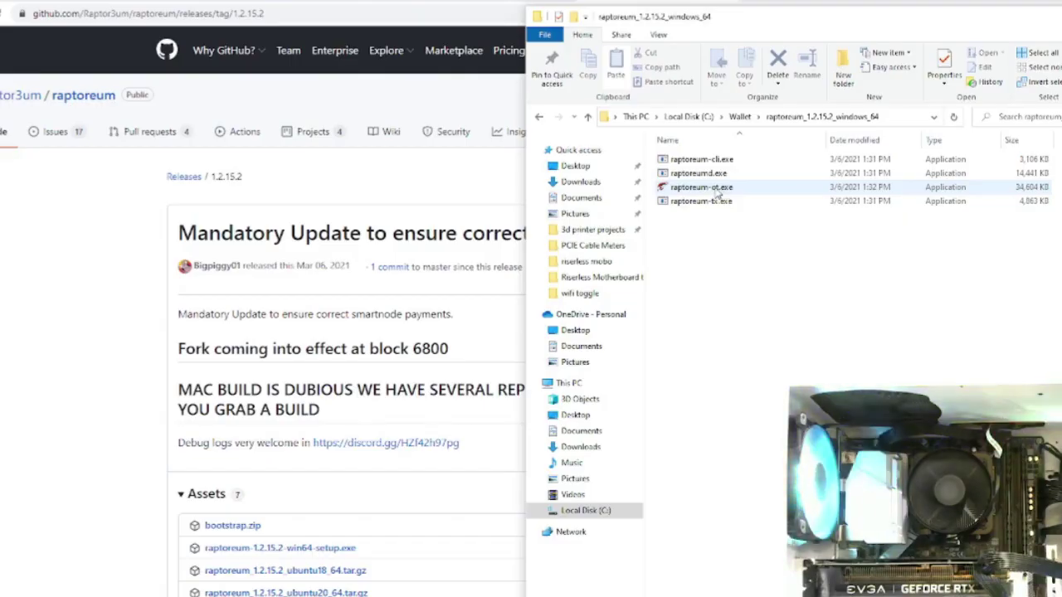
pyautogui.doubleClick(717, 190)
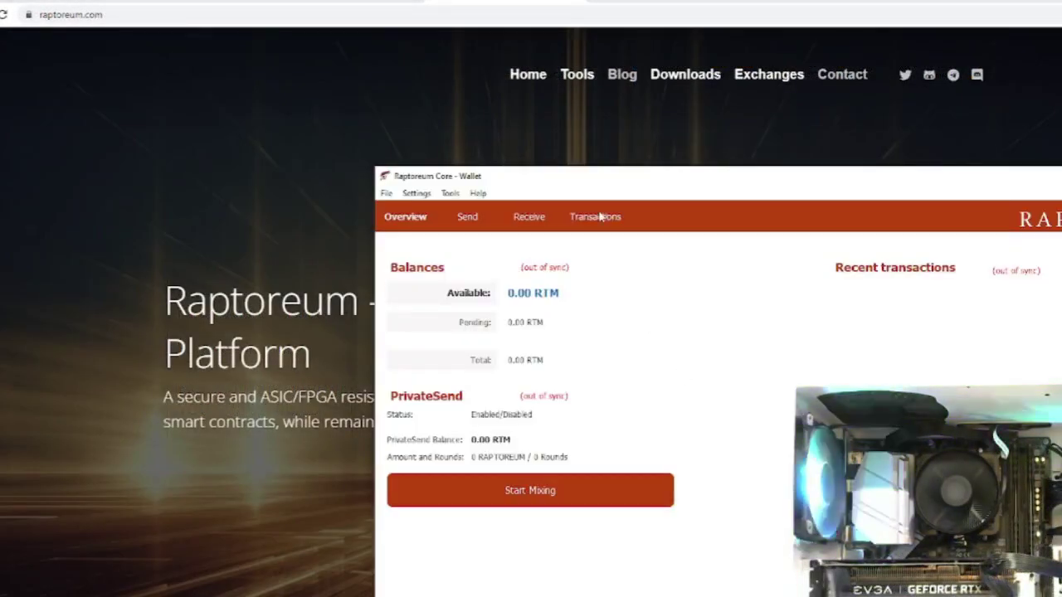
# - View the wallet's Receive page with the 1stCPUmining request, then return to raptoreum.com
pyautogui.click(527, 219)
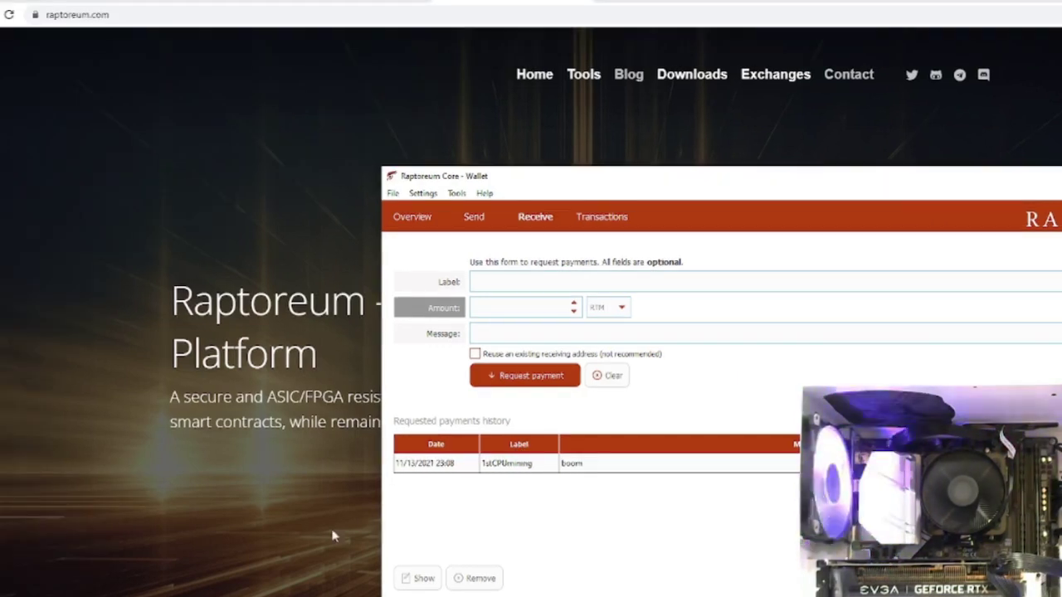
pyautogui.click(276, 492)
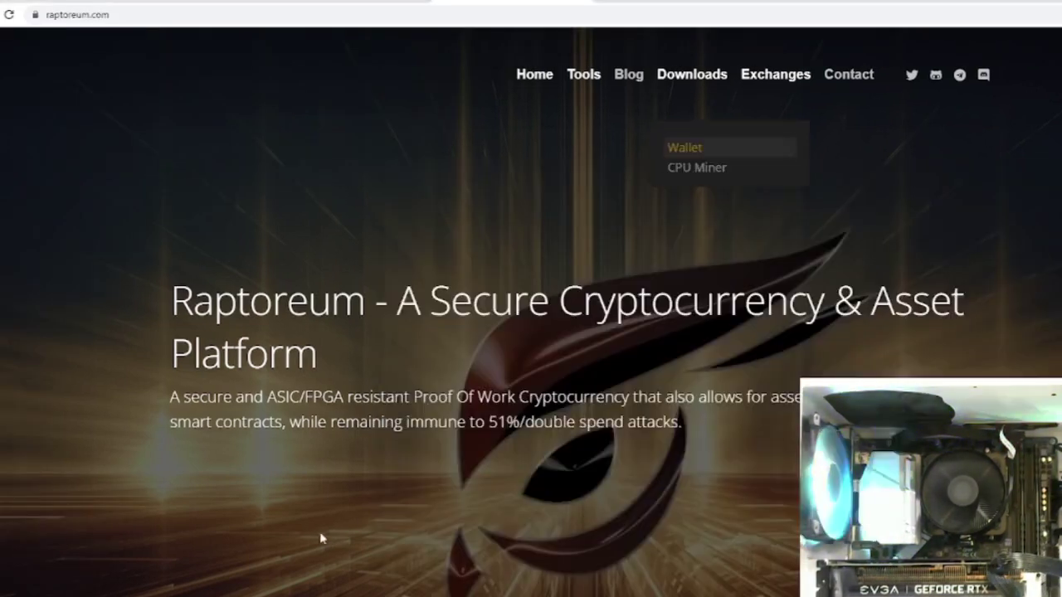
# - Download cpuminer-gr-1.2.4.1-x86_64_windows.7z from the 1.2.4.1 Hotfix release assets
pyautogui.click(704, 170)
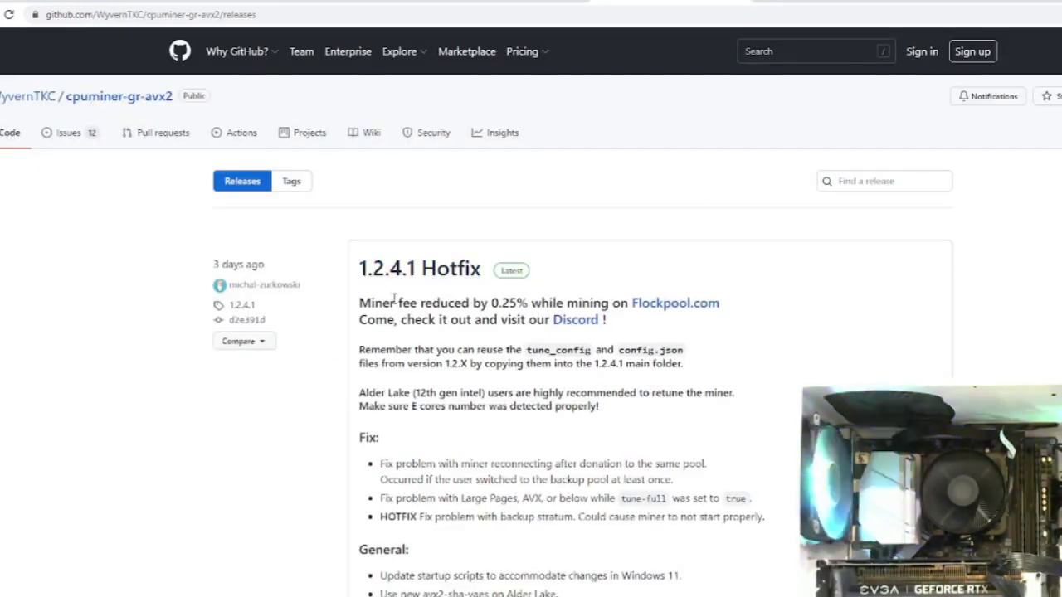
pyautogui.scroll(-6, 395, 301)
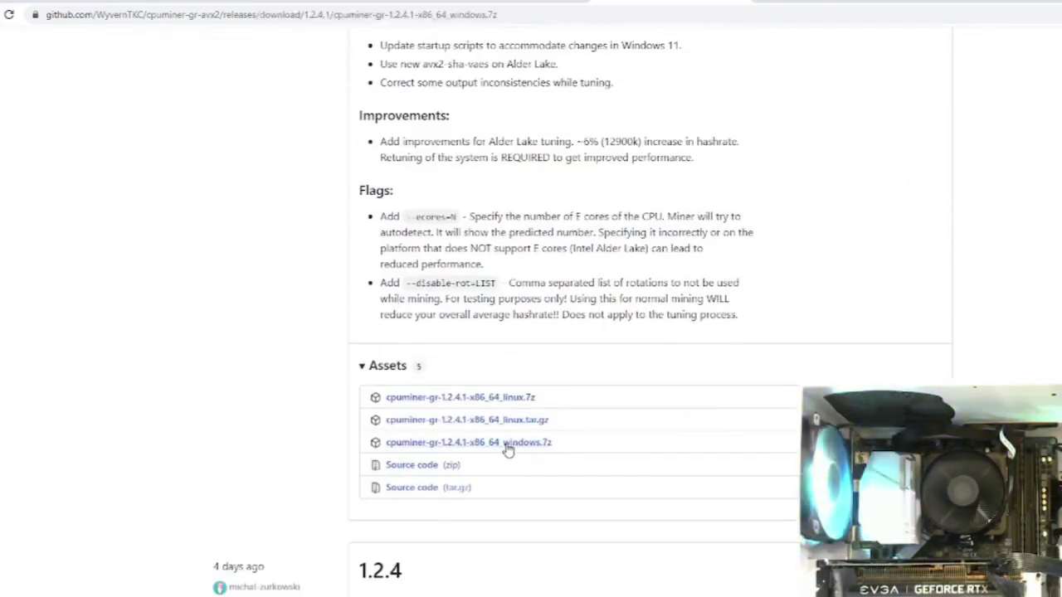
pyautogui.click(508, 449)
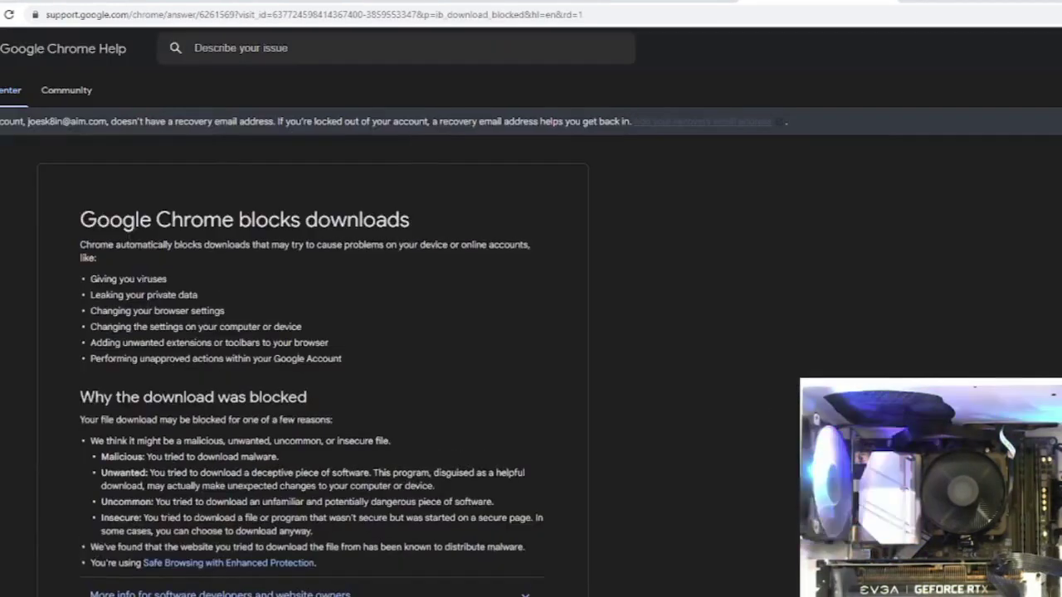
pyautogui.scroll(-3, 530, 332)
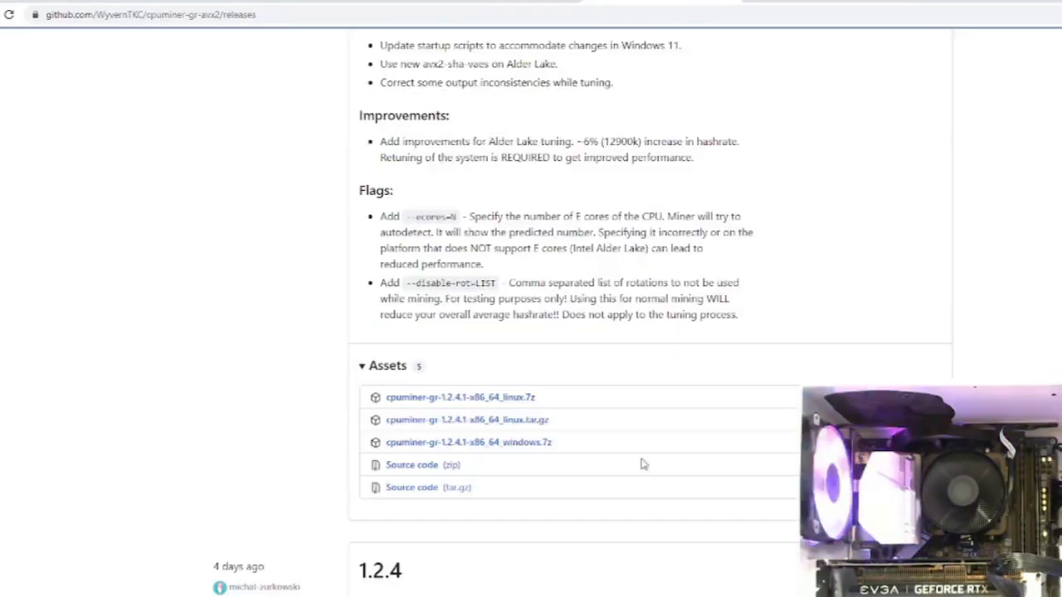
pyautogui.click(512, 445)
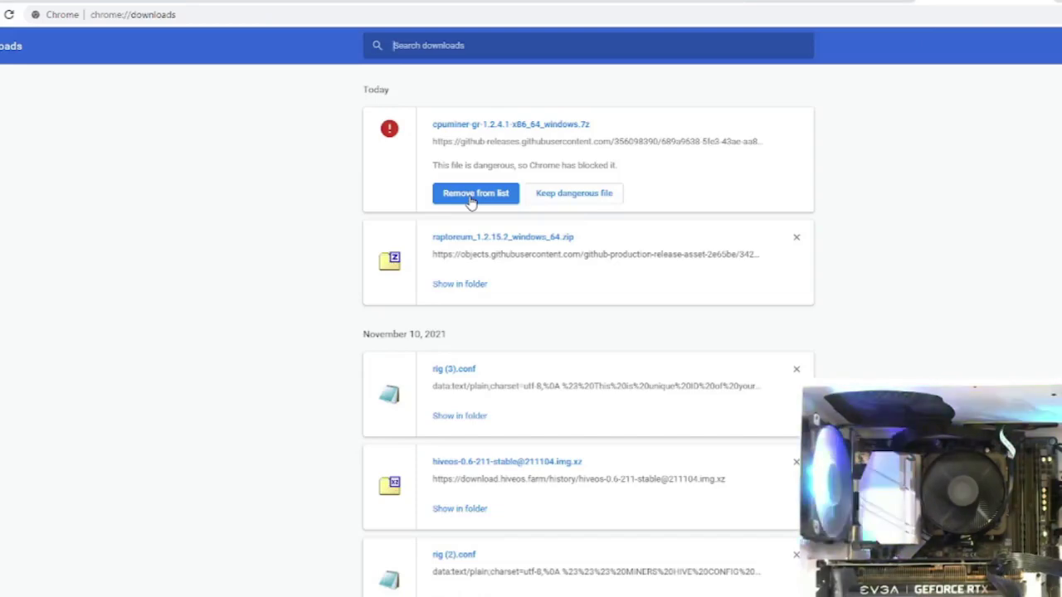
# - Keep the flagged cpuminer download, extract the 7z in Downloads and open its folder
pyautogui.click(574, 192)
pyautogui.click(643, 121)
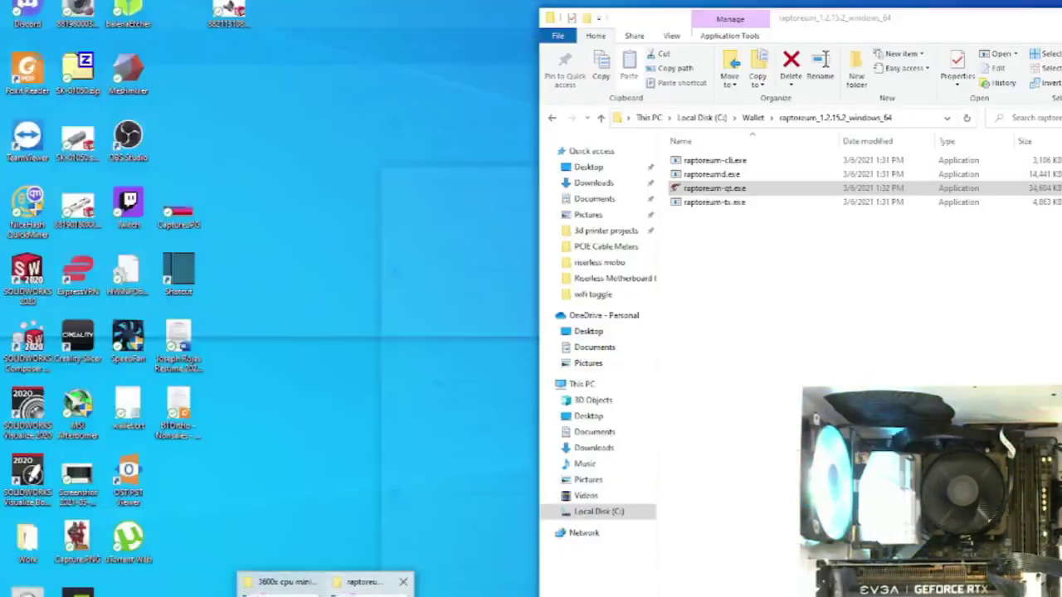
pyautogui.click(363, 582)
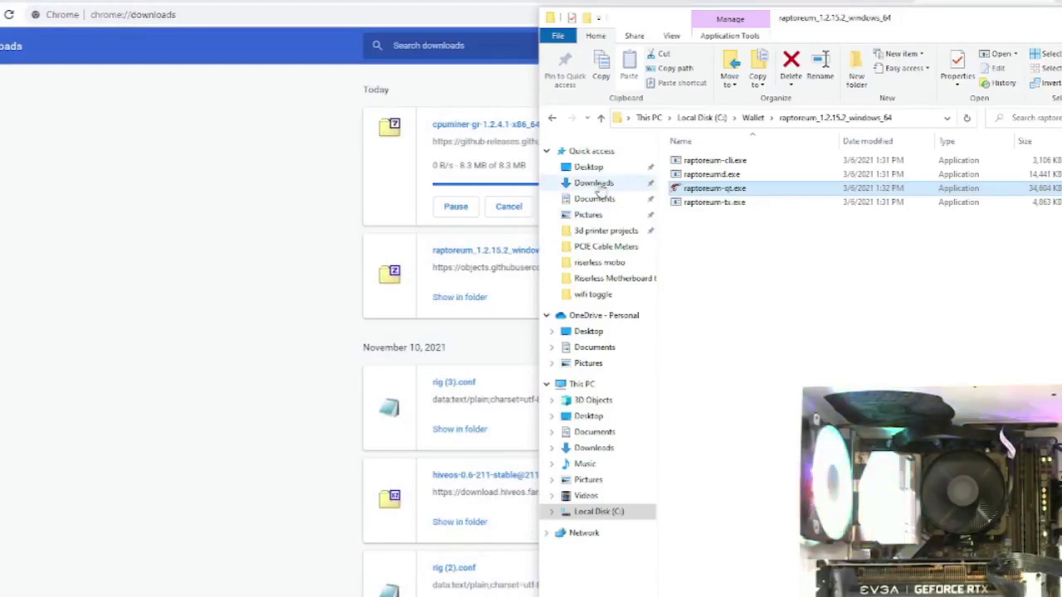
pyautogui.click(594, 183)
pyautogui.rightClick(713, 181)
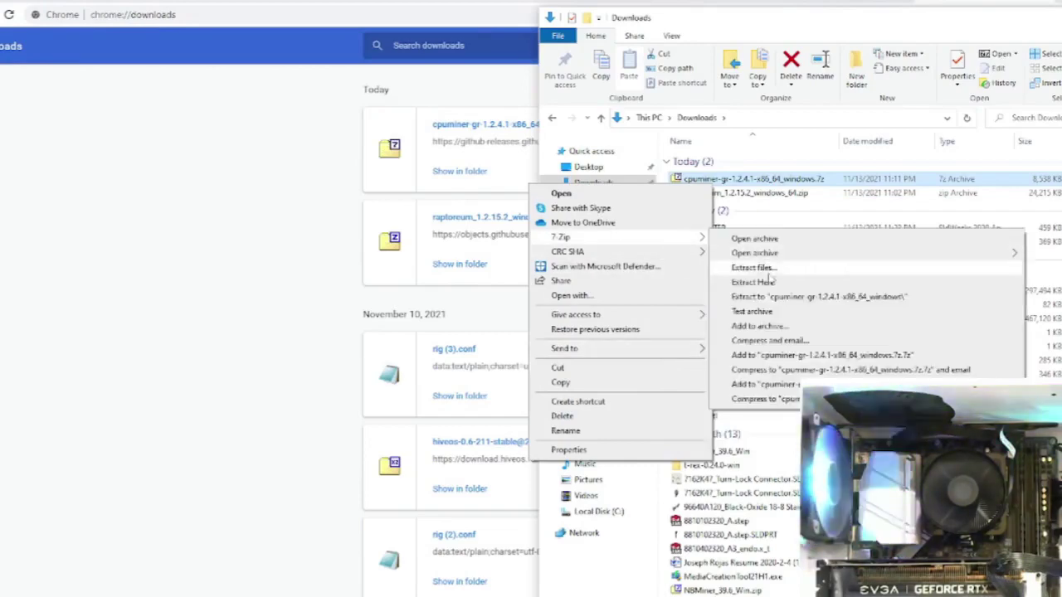
pyautogui.click(796, 297)
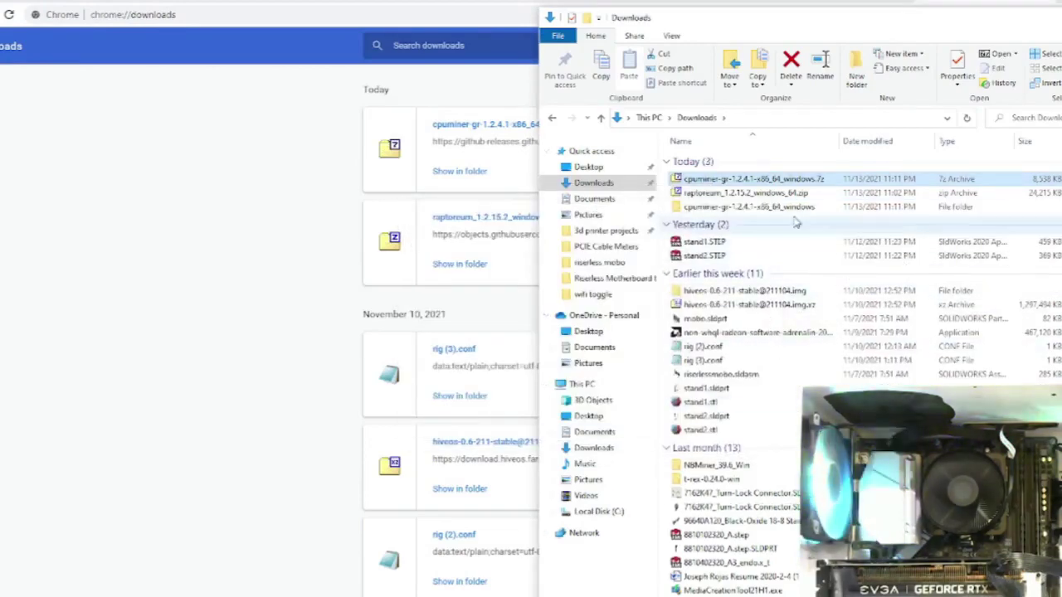
pyautogui.doubleClick(754, 206)
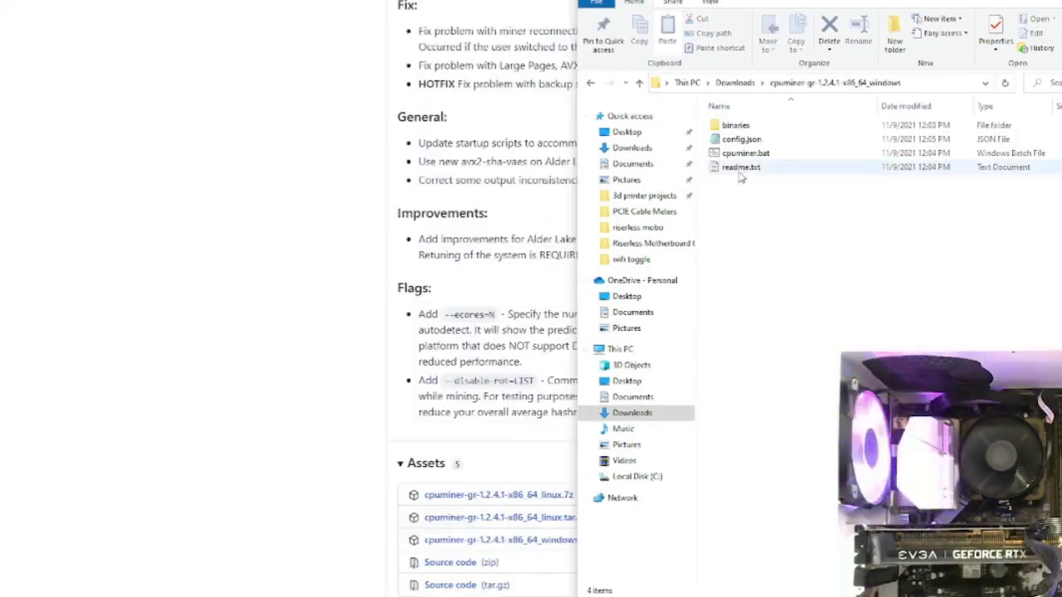
# - Open the miner's readme.txt and check the 1stCPUmining payment request details
pyautogui.doubleClick(703, 202)
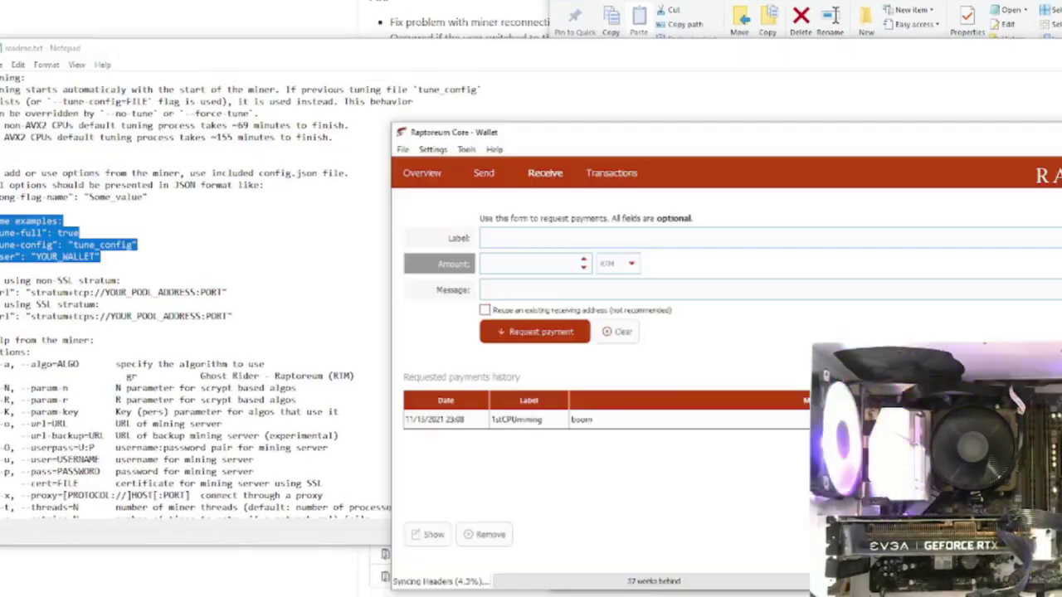
pyautogui.doubleClick(514, 419)
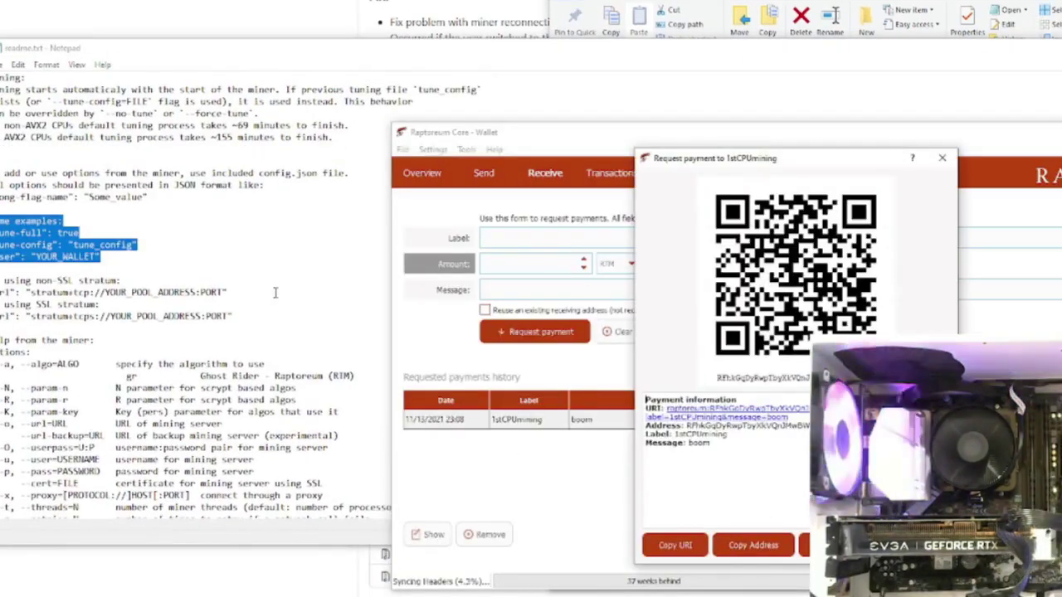
pyautogui.click(227, 292)
# - Paste your own wallet address over the sample address in config.json's user line
pyautogui.click(789, 18)
pyautogui.doubleClick(710, 126)
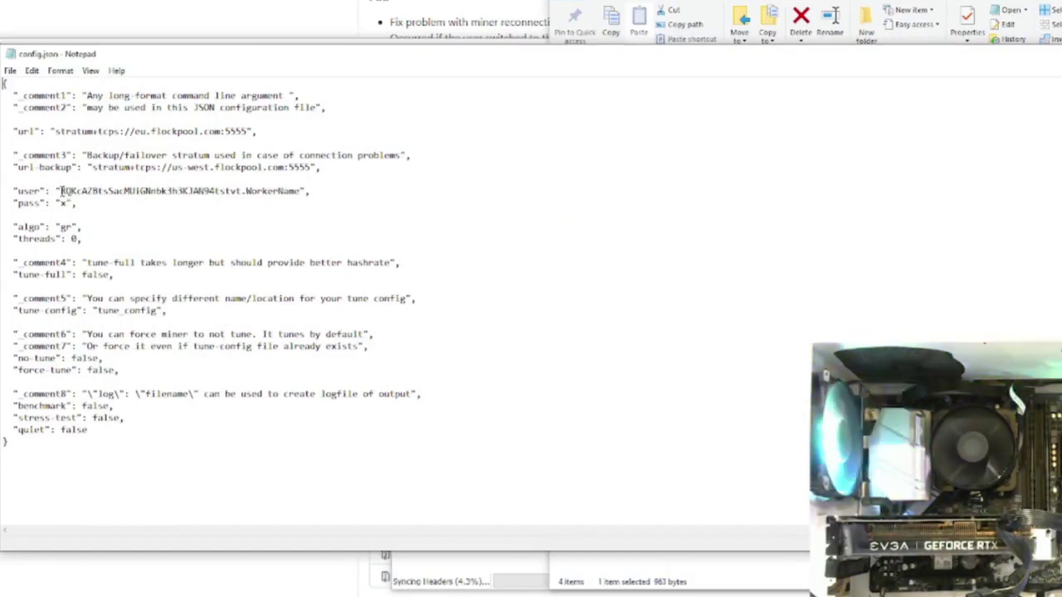
pyautogui.moveTo(61, 191); pyautogui.dragTo(240, 190)
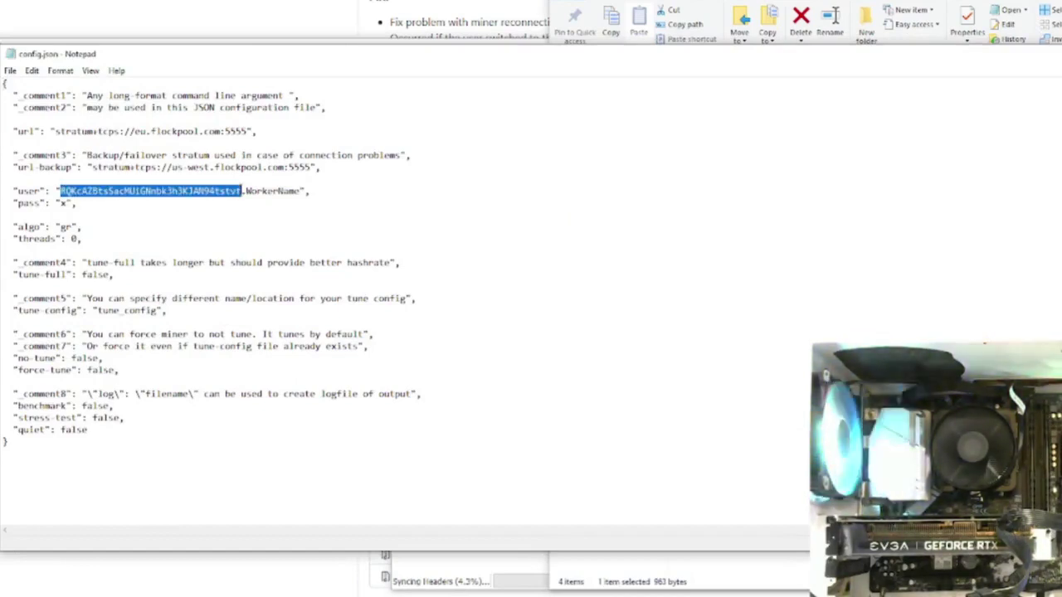
pyautogui.write('RFhkGqDyRwpTbyXkVQnJMwBWvmhMewlvzz')
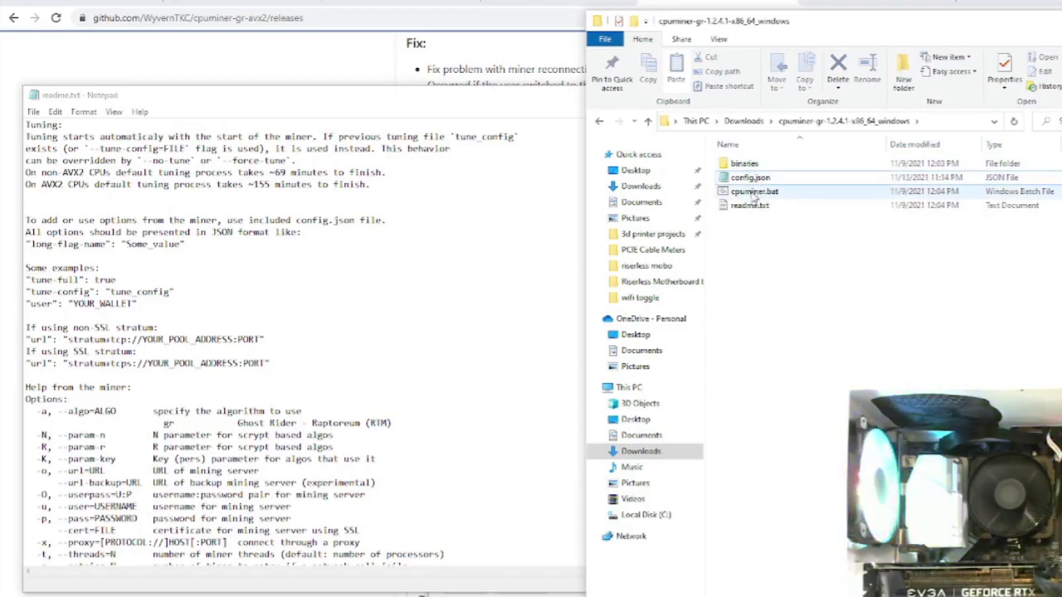
# - Run cpuminer.bat as administrator, starting 12 threads tuning on the gr algorithm
pyautogui.click(755, 192)
pyautogui.doubleClick(756, 192)
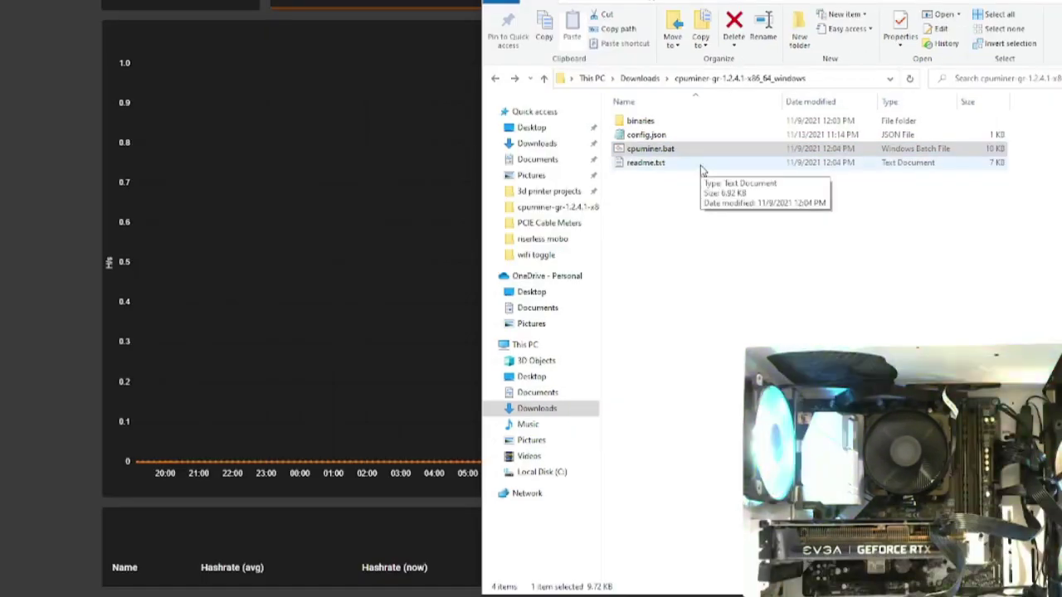
pyautogui.rightClick(675, 152)
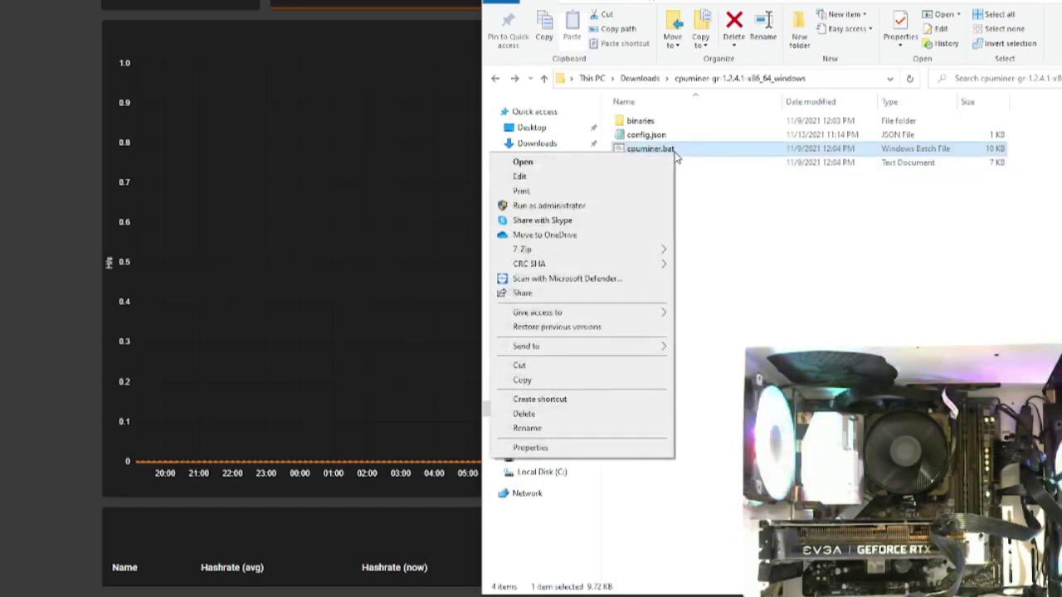
pyautogui.click(561, 209)
pyautogui.click(210, 299)
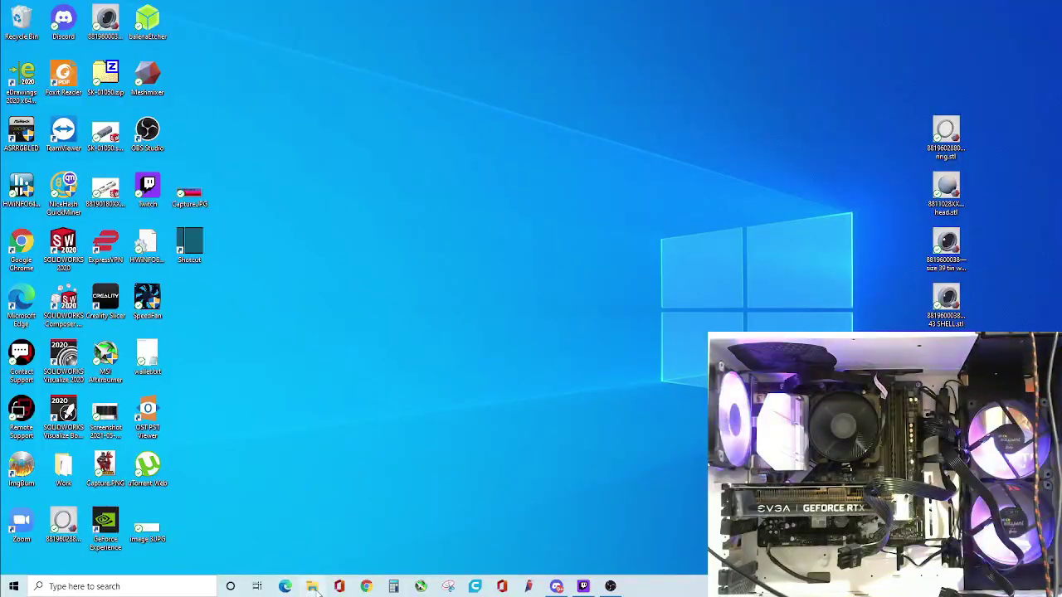
# - Relaunch cpuminer.bat as administrator from Downloads > cpuminer-gr-1.2.4.1-x86_64_windows
pyautogui.click(312, 586)
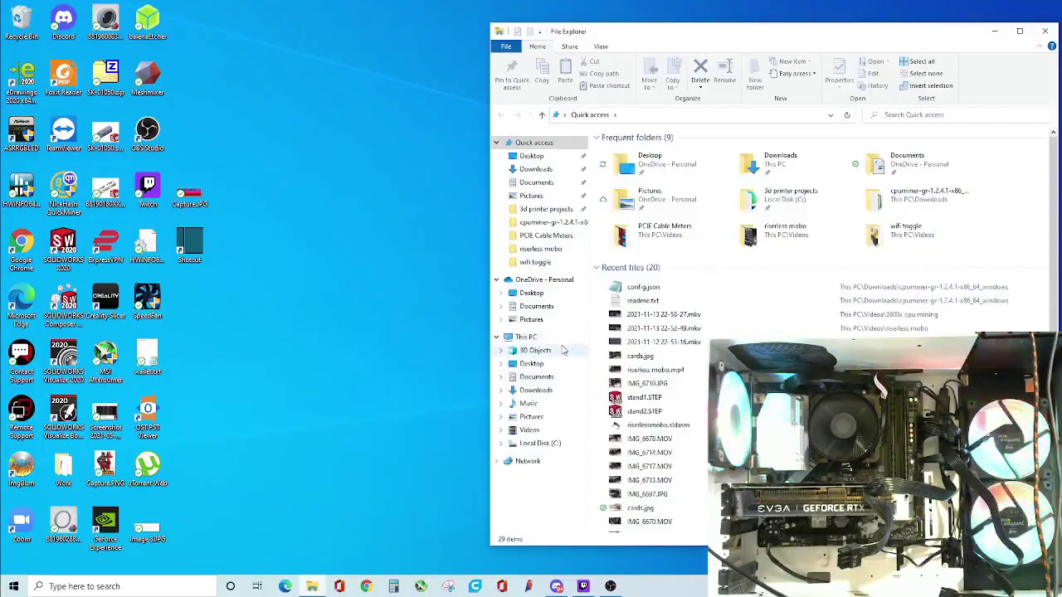
pyautogui.click(535, 168)
pyautogui.doubleClick(639, 164)
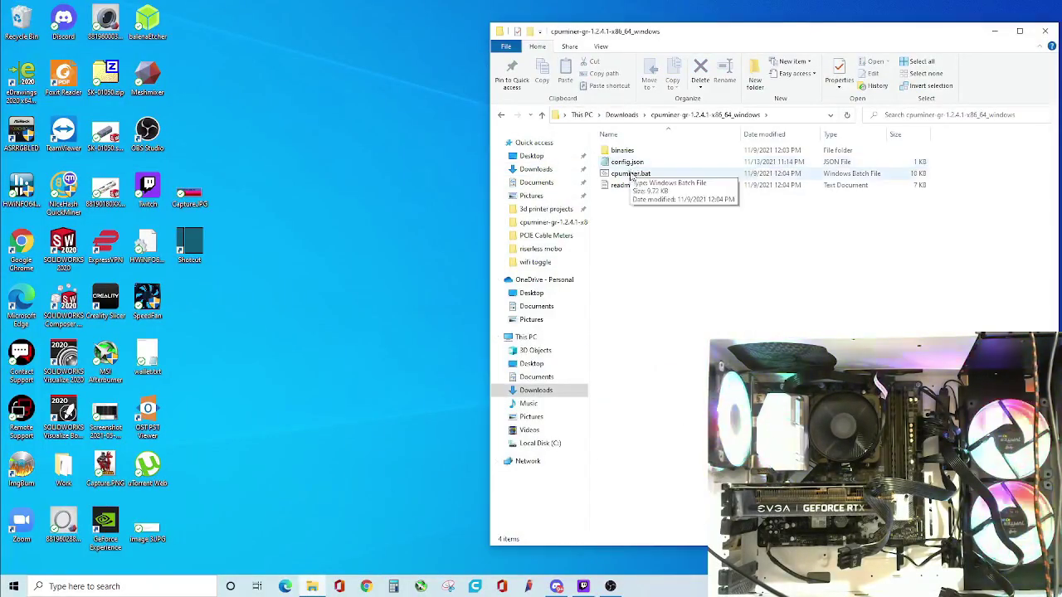
pyautogui.rightClick(631, 176)
pyautogui.click(531, 217)
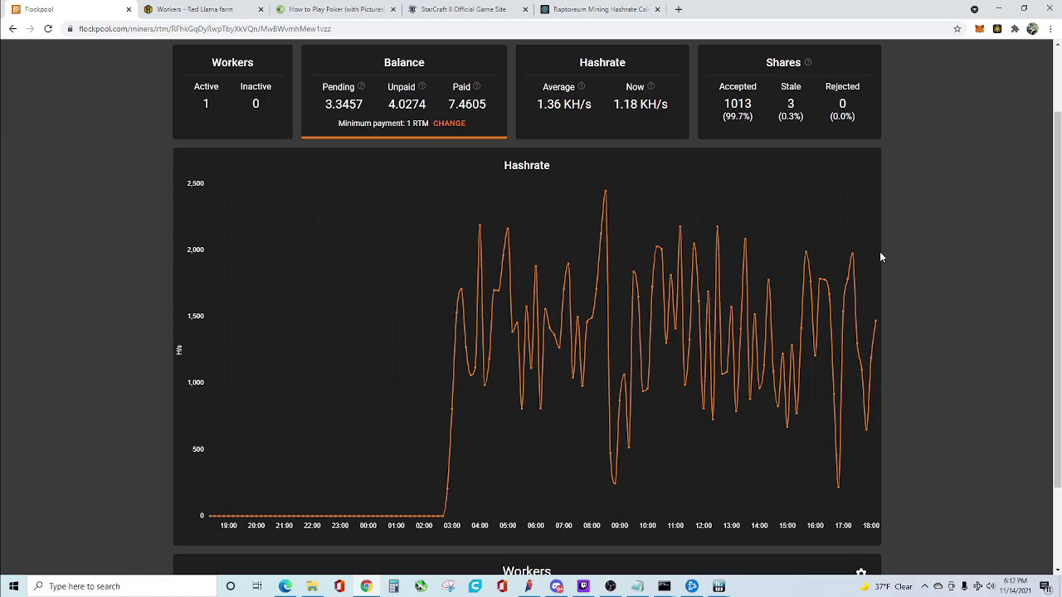
# - Check the Flockpool worker's 1.28 KH/s hashrate and shares, glance at the miners, then bring up the Raptoreum calculator
pyautogui.scroll(-2, 884, 258)
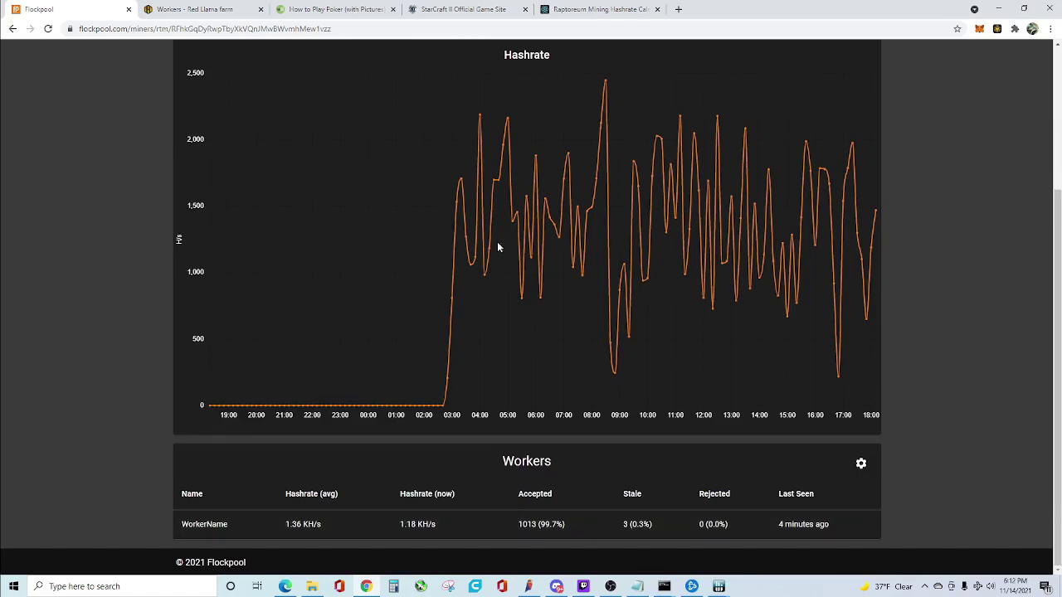
pyautogui.click(998, 8)
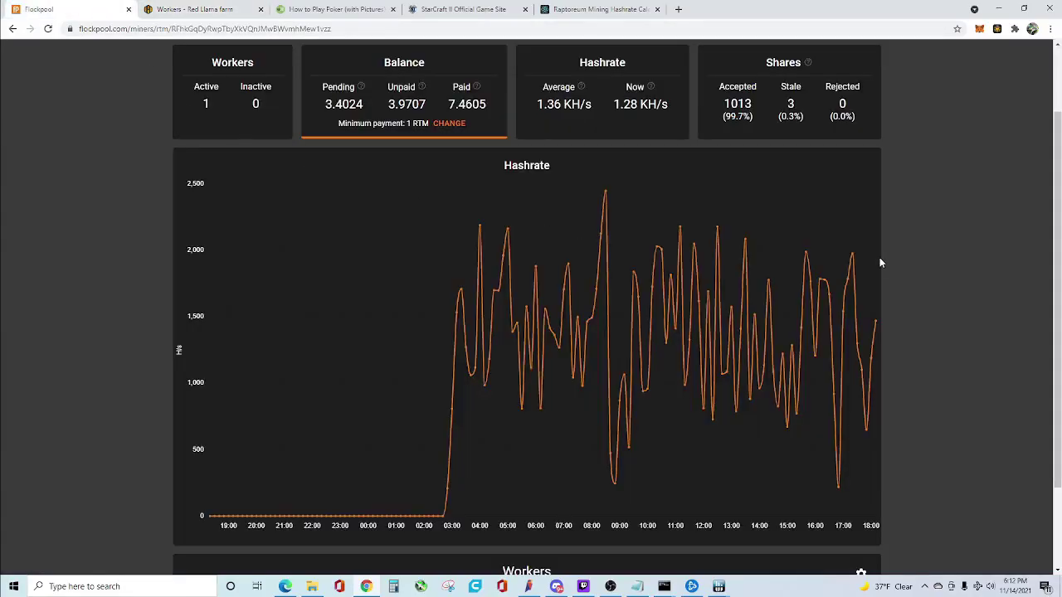
pyautogui.click(598, 9)
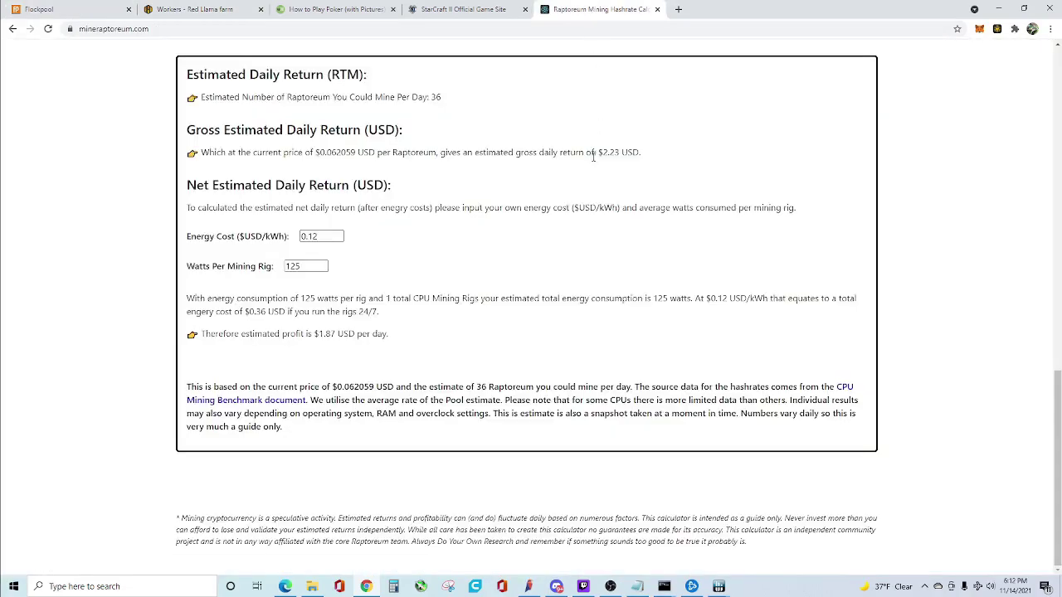
# - Reload the calculator and enter 1 Ryzen 5 5600X to see about 33 RTM daily
pyautogui.click(48, 28)
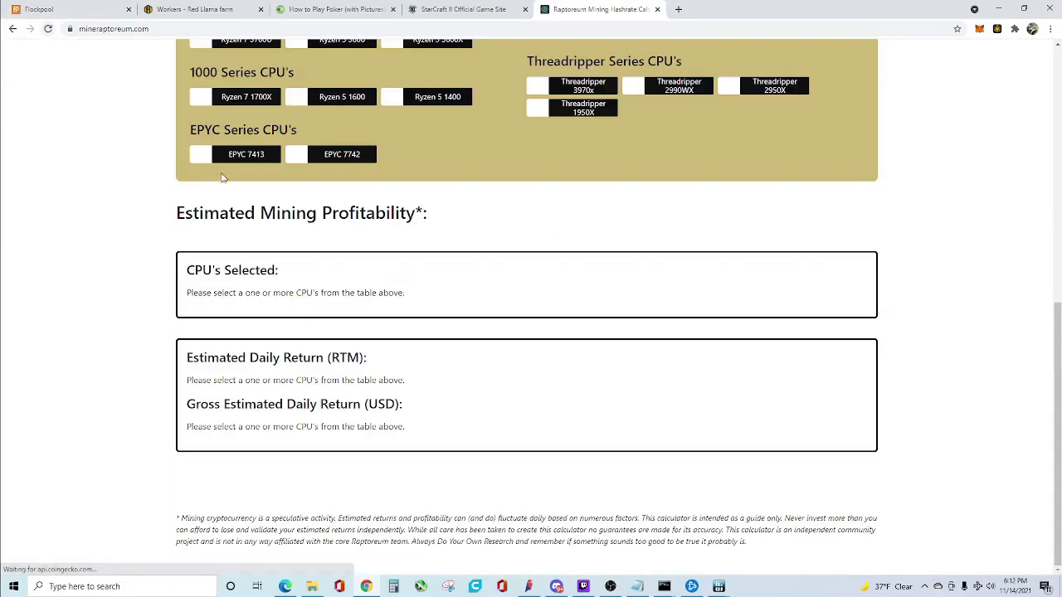
pyautogui.scroll(3, 222, 177)
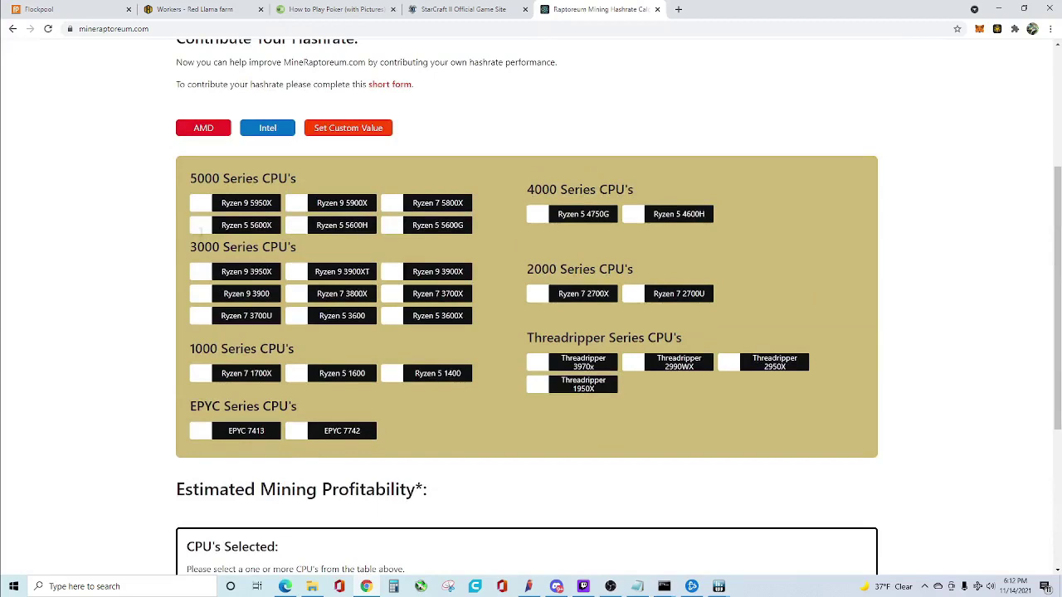
pyautogui.click(200, 230)
pyautogui.write('1')
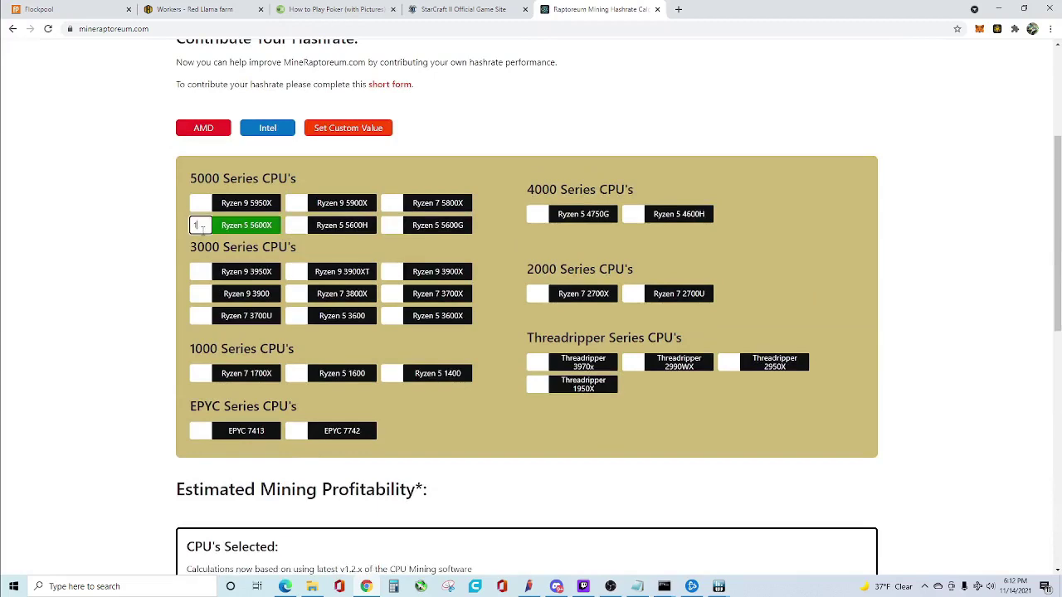
pyautogui.scroll(-5, 202, 232)
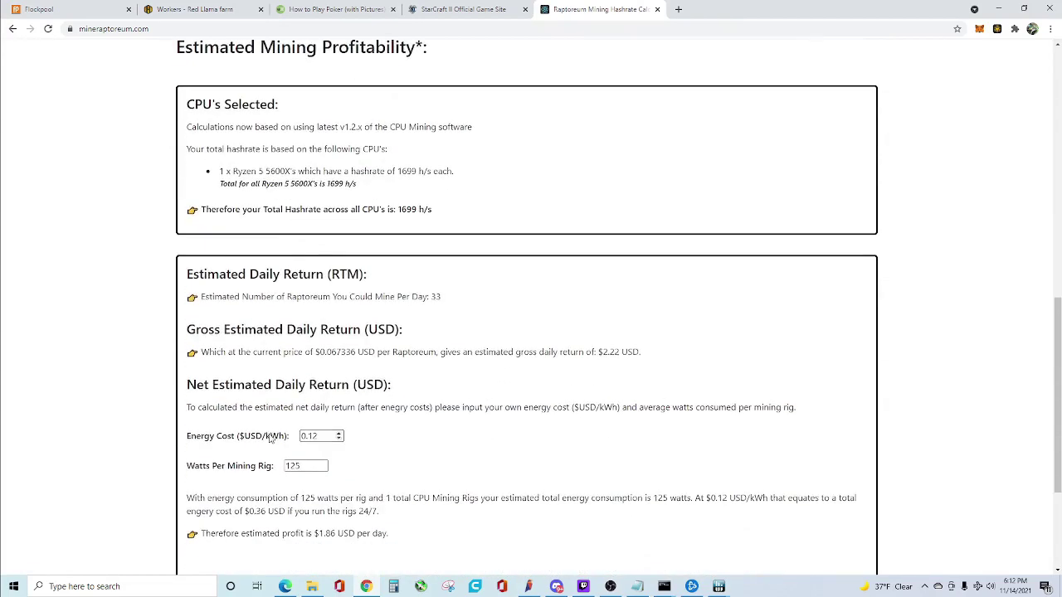
pyautogui.scroll(-1, 310, 480)
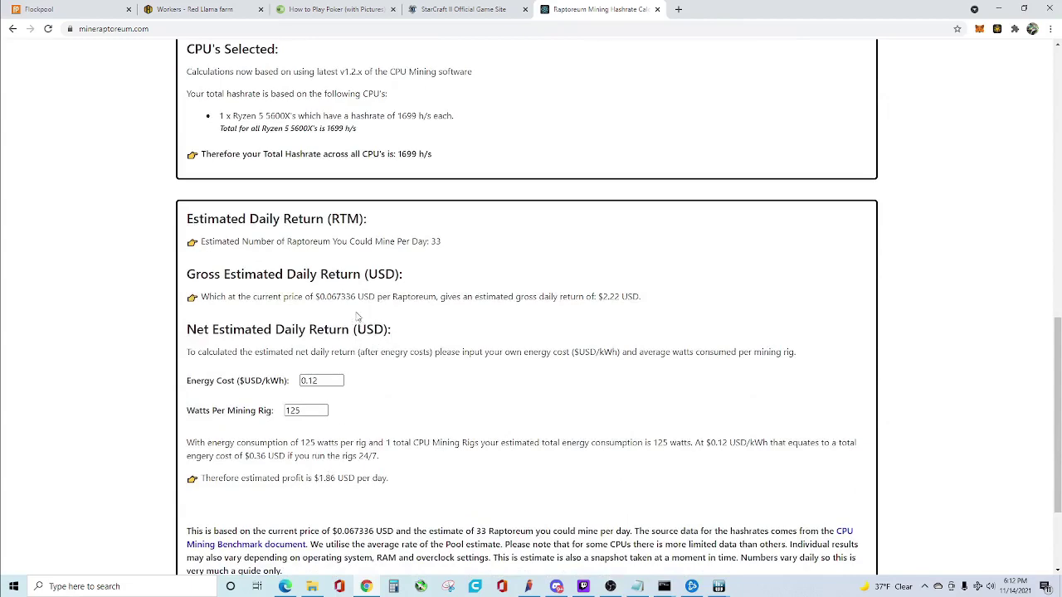
pyautogui.scroll(-1, 382, 396)
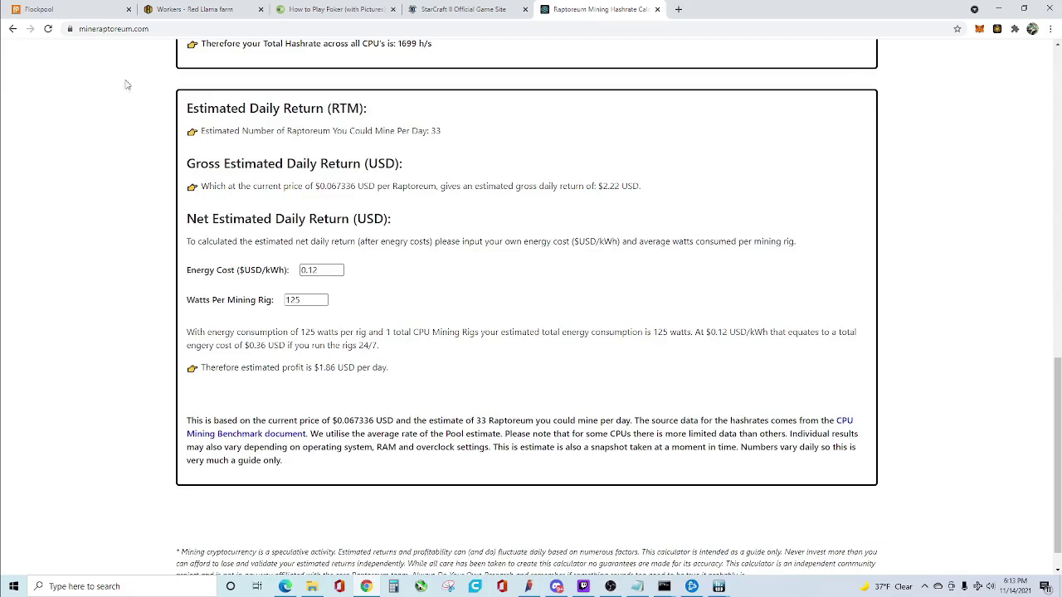
# - Compare the $1.86 net daily profit against the Flockpool dashboard, then minimize Chrome to show the miners
pyautogui.click(85, 12)
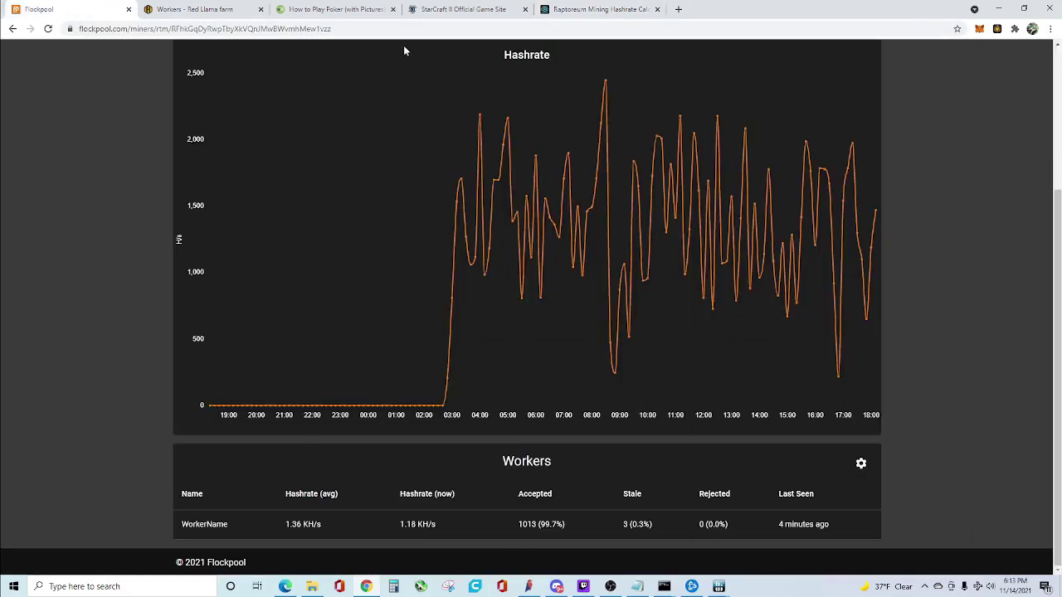
pyautogui.click(612, 12)
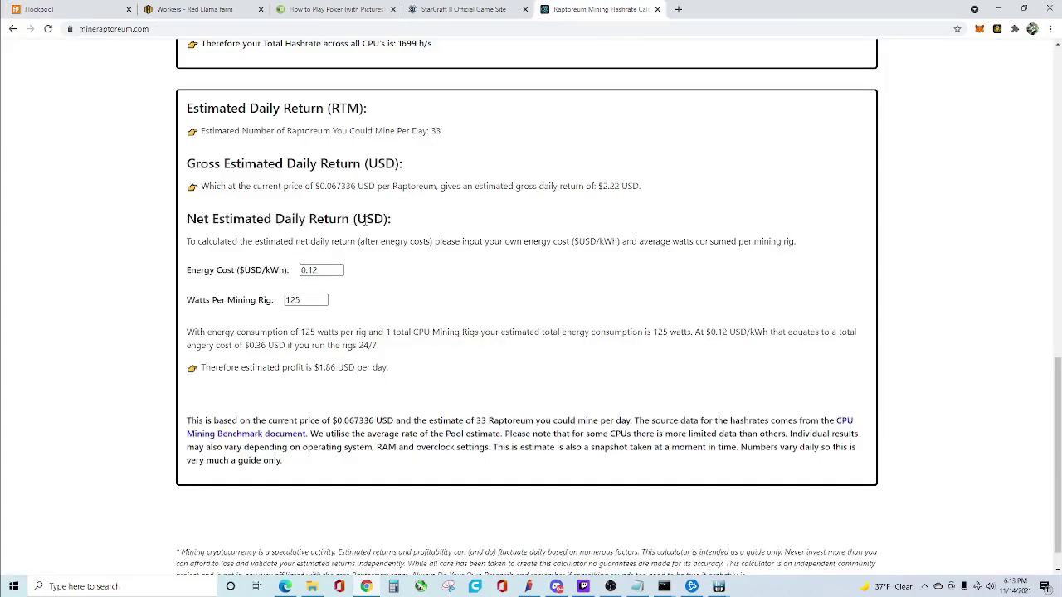
pyautogui.scroll(3, 365, 220)
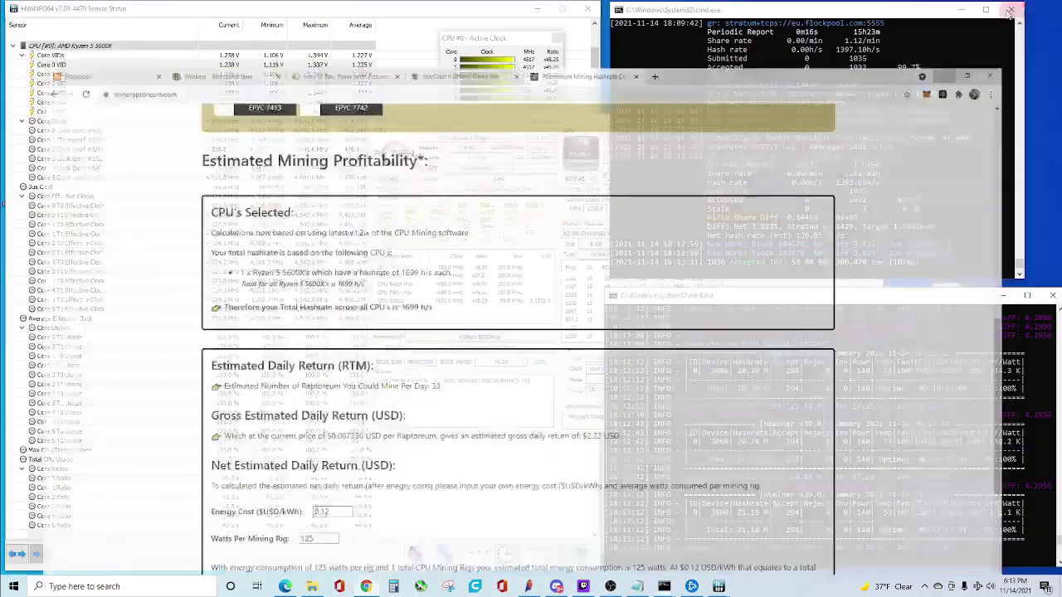
pyautogui.click(999, 10)
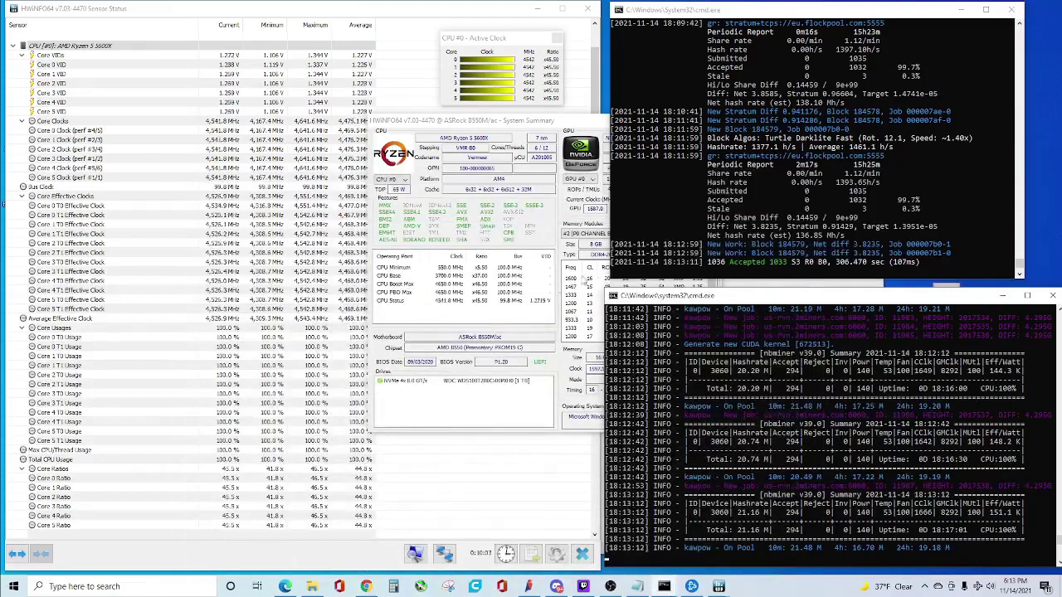